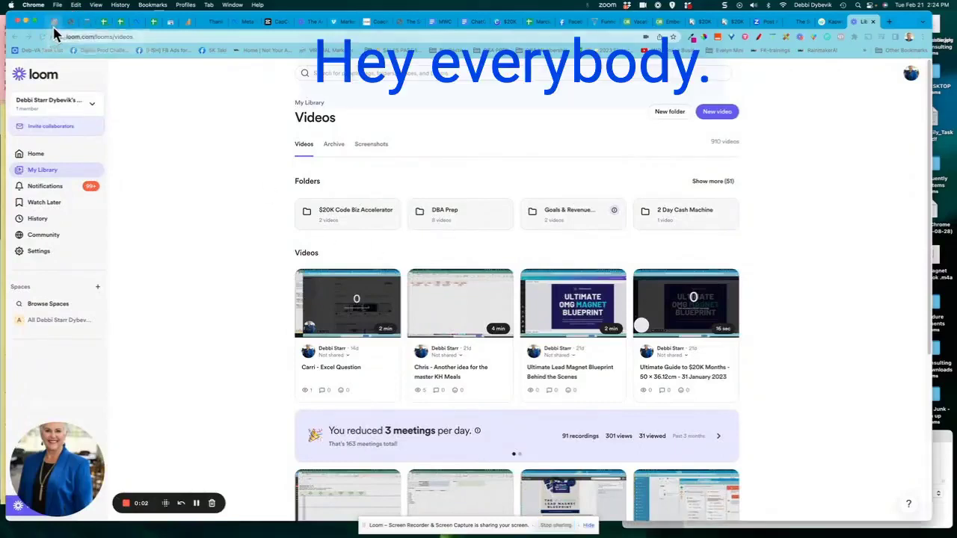
Switch to the thank-you page in the FG Funnels page builder and highlight the {{contact.name}} placeholder in its headline
{"action": "left_click", "coordinate": [53, 25]}
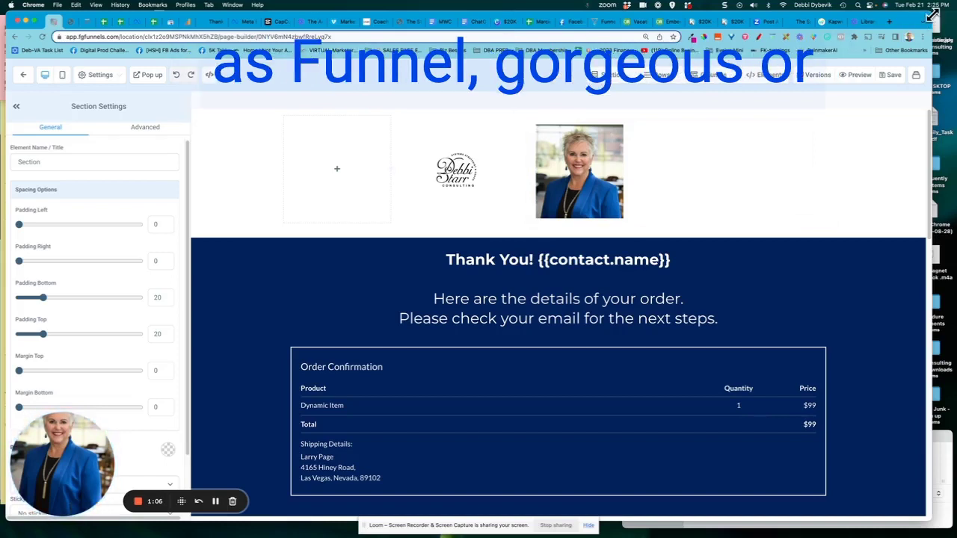
{"action": "left_click_drag", "start_coordinate": [931, 21], "coordinate": [951, 17]}
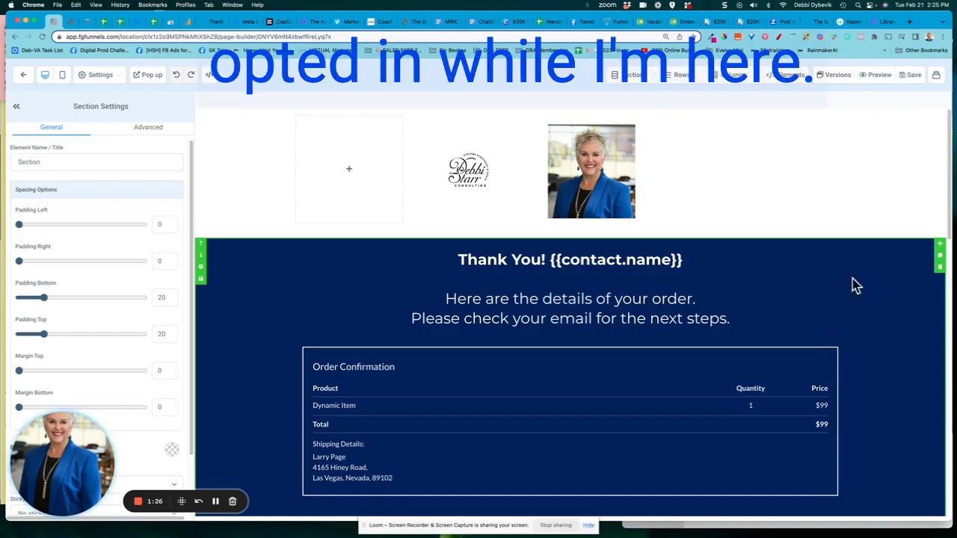
{"action": "left_click_drag", "start_coordinate": [550, 260], "coordinate": [692, 264]}
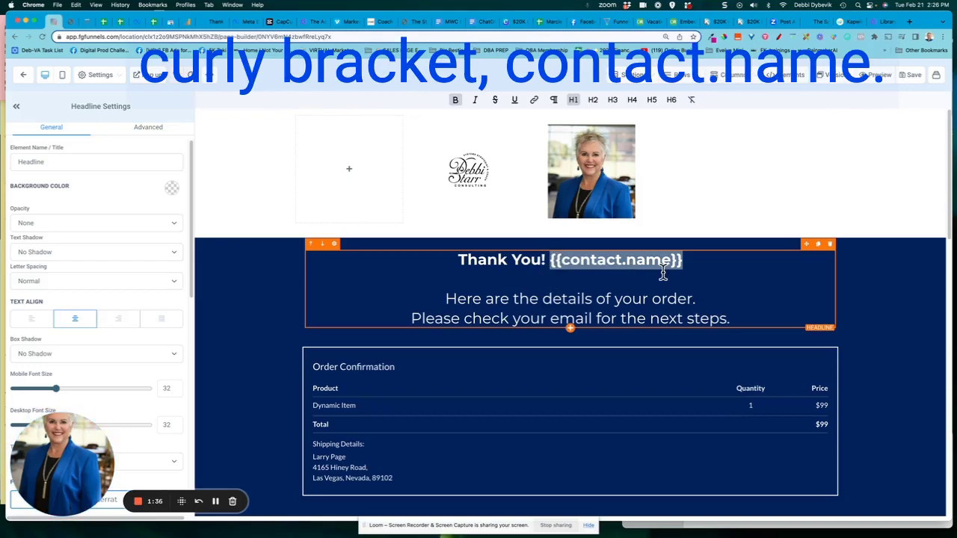
{"action": "left_click", "coordinate": [866, 288]}
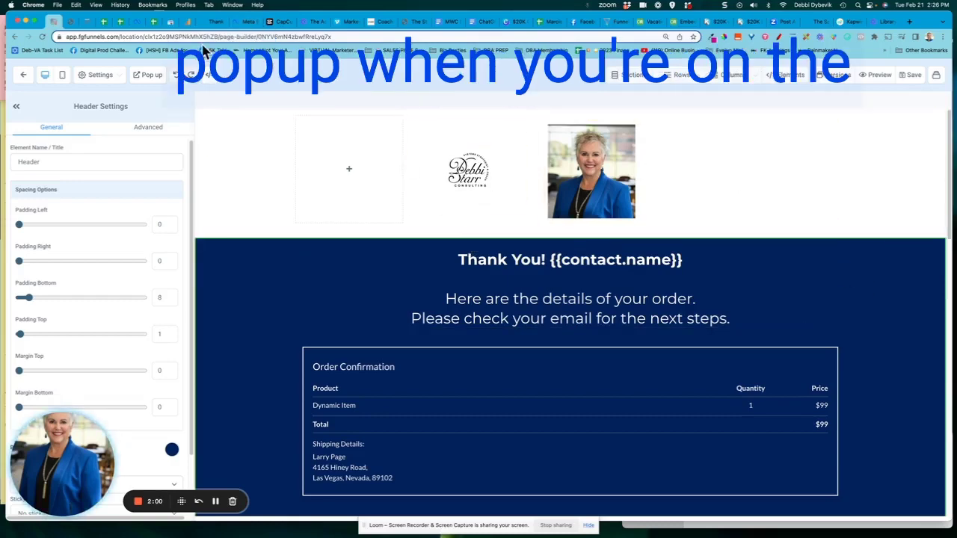
Open the page's popup for editing and add a one-column row to it
{"action": "left_click", "coordinate": [152, 82]}
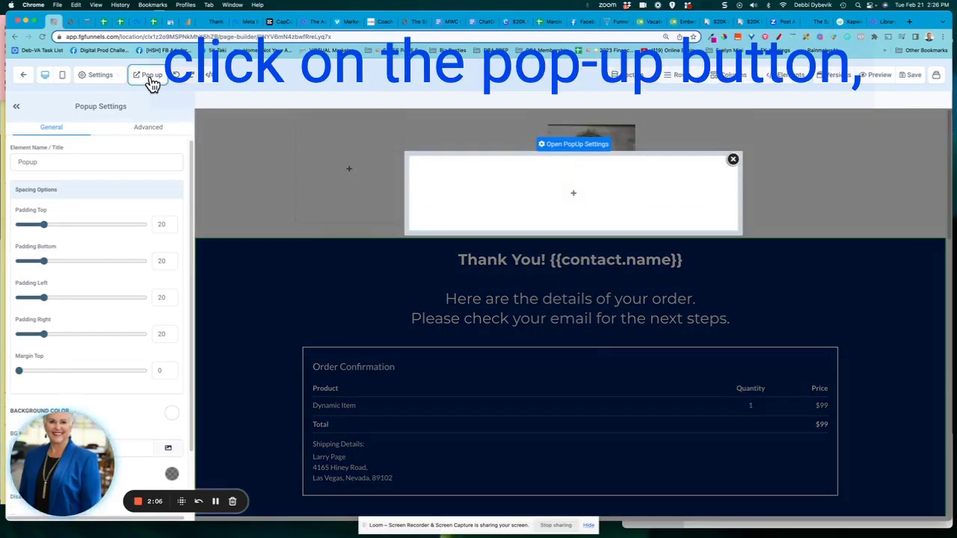
{"action": "mouse_move", "coordinate": [530, 192]}
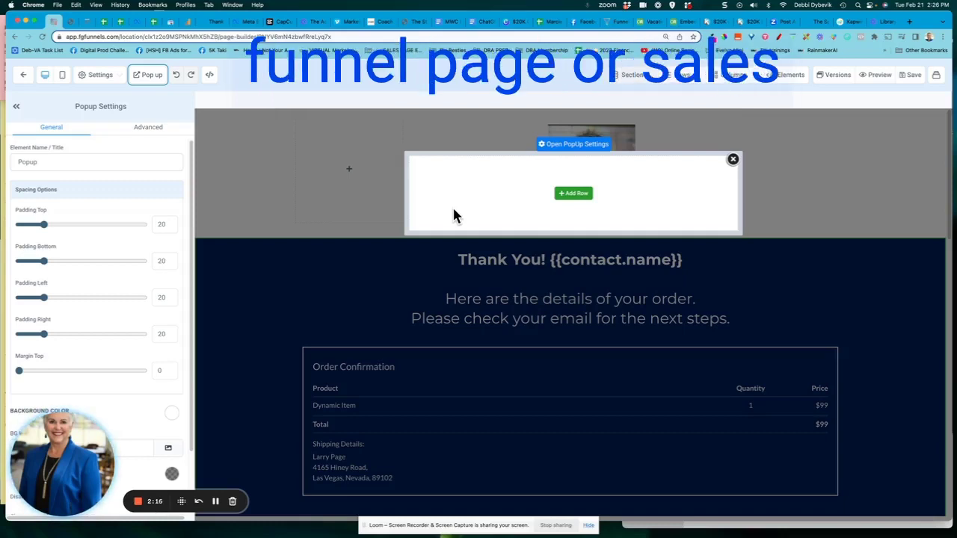
{"action": "left_click", "coordinate": [573, 194]}
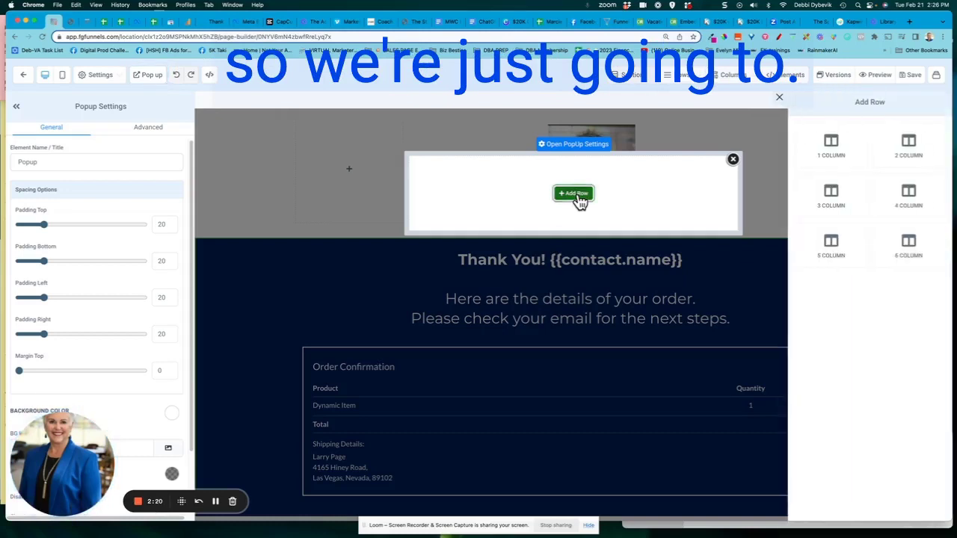
{"action": "left_click", "coordinate": [832, 148]}
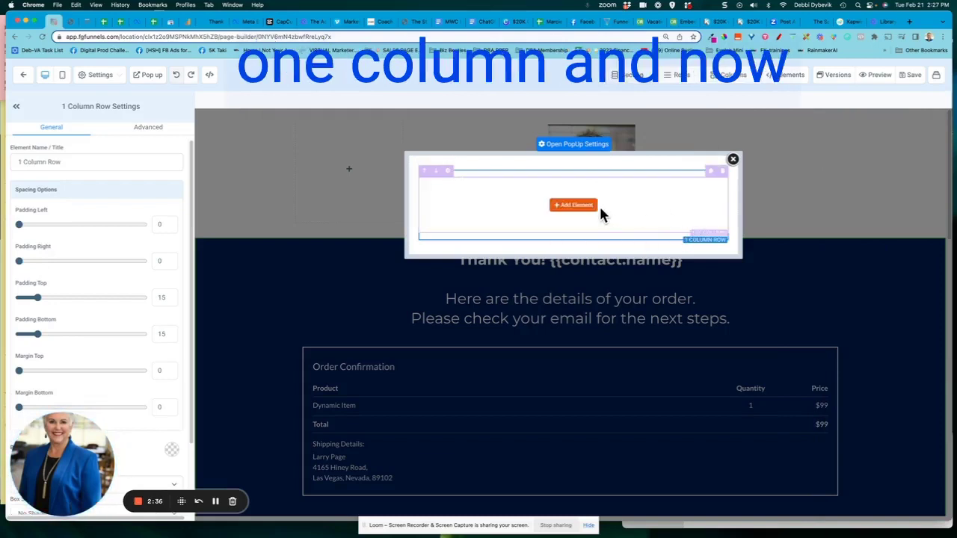
Add a headline to the popup's column and replace its text with "Before you go . . . ."
{"action": "left_click", "coordinate": [587, 211]}
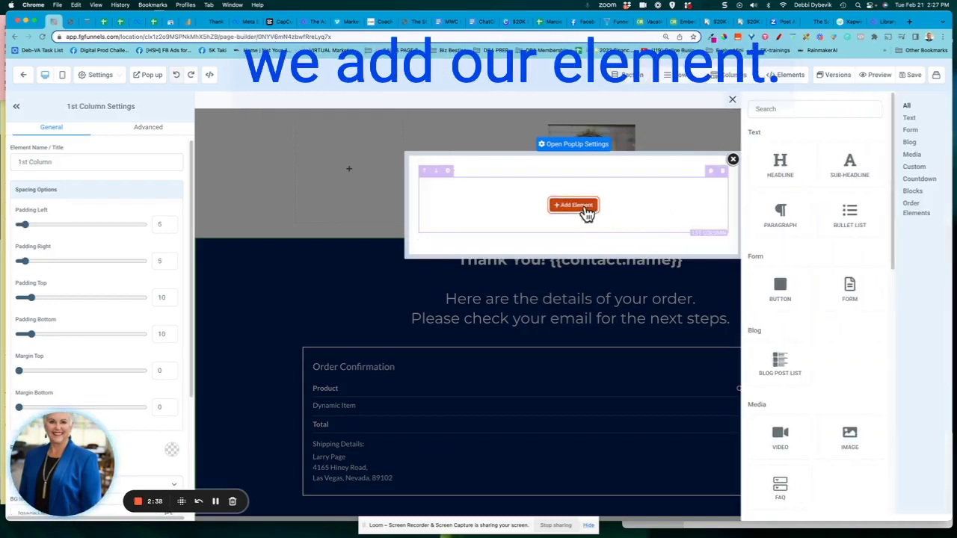
{"action": "left_click", "coordinate": [780, 165]}
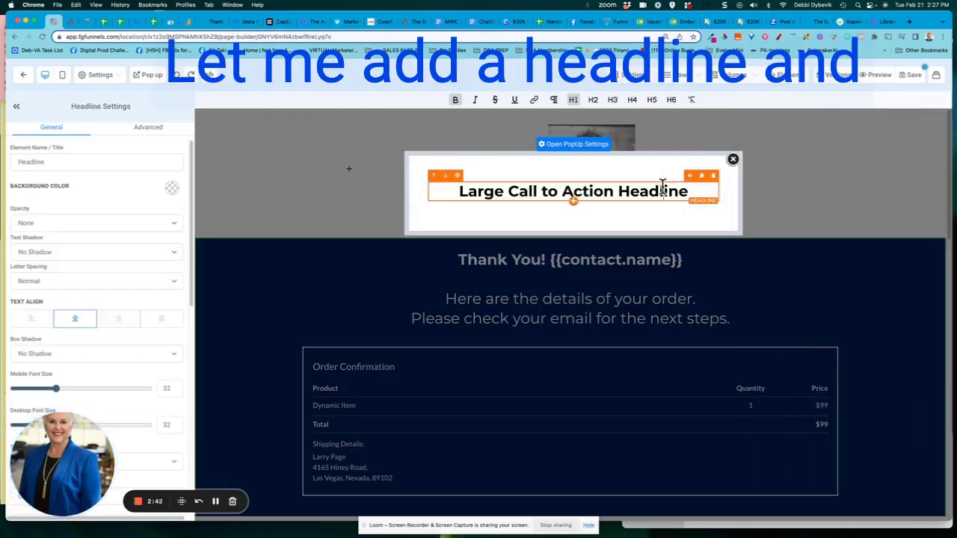
{"action": "triple_click", "coordinate": [663, 185]}
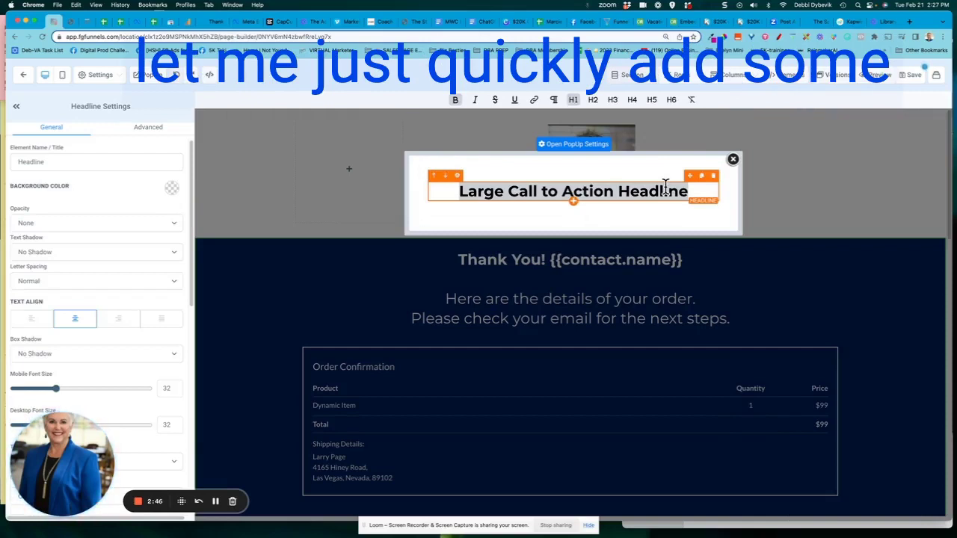
{"action": "type", "text": "Before y"}
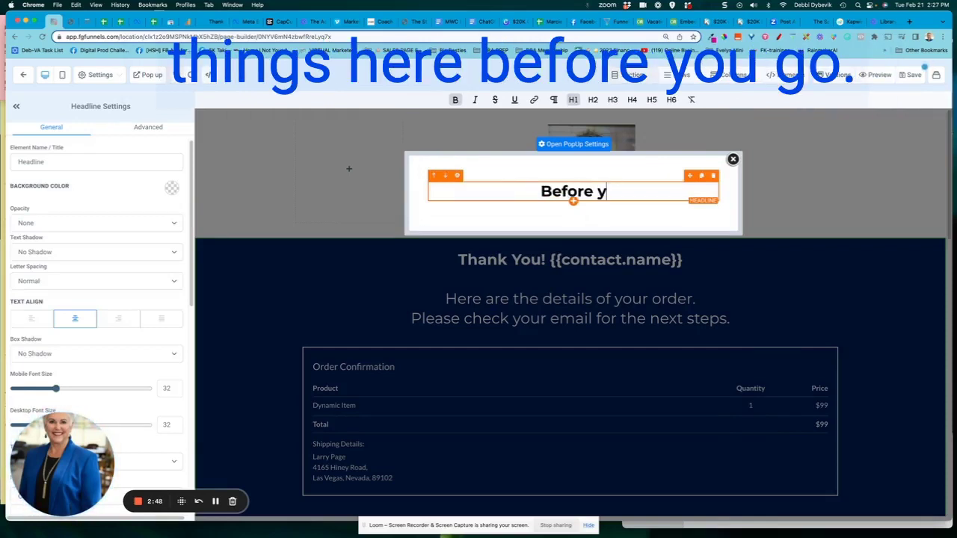
{"action": "type", "text": "ou go . . . ."}
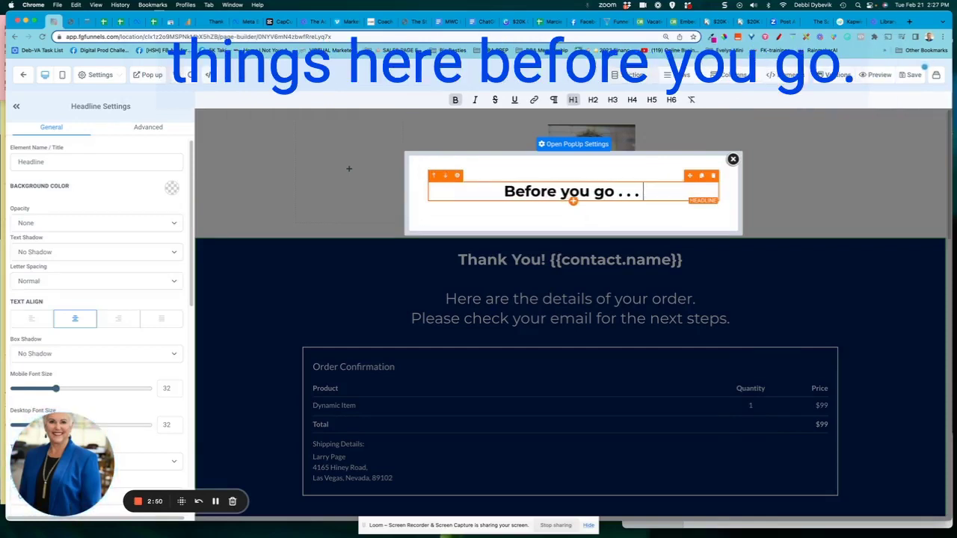
Add a sub-headline below the popup headline reading "Want a copy of my high converting FB Ad Image?"
{"action": "left_click", "coordinate": [573, 201]}
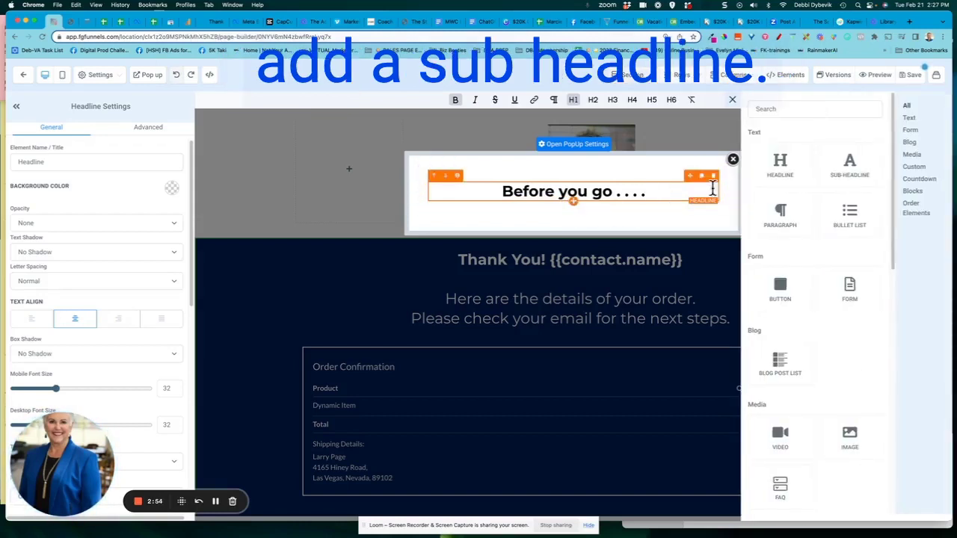
{"action": "left_click", "coordinate": [849, 166]}
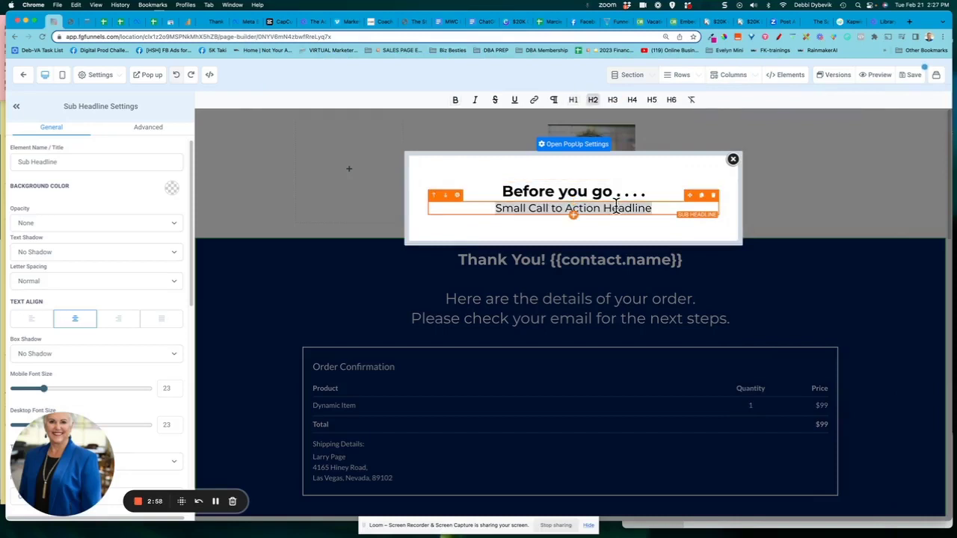
{"action": "left_click", "coordinate": [215, 502]}
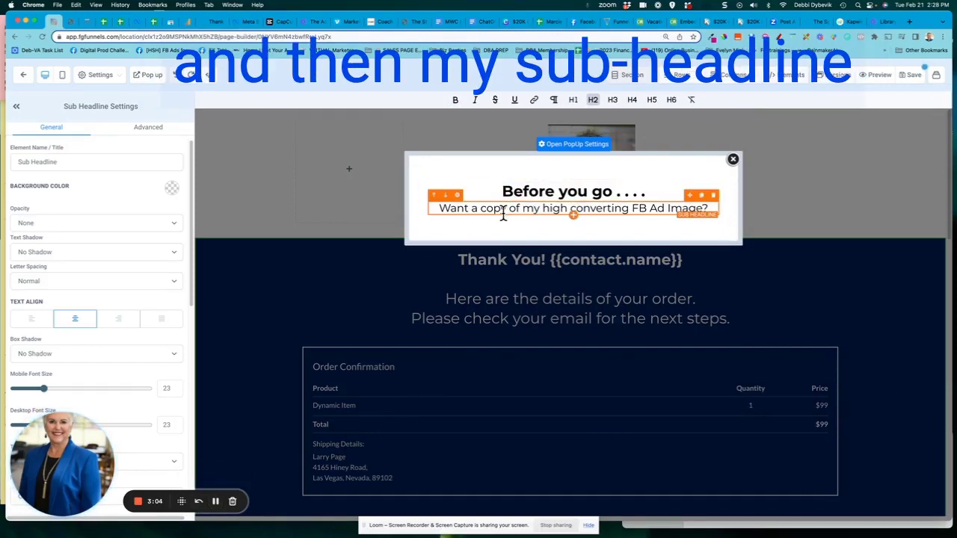
Add a form element below the popup's sub-headline and choose the "- Fast Funnel Checklist Opt-In" form for it
{"action": "left_click", "coordinate": [575, 218]}
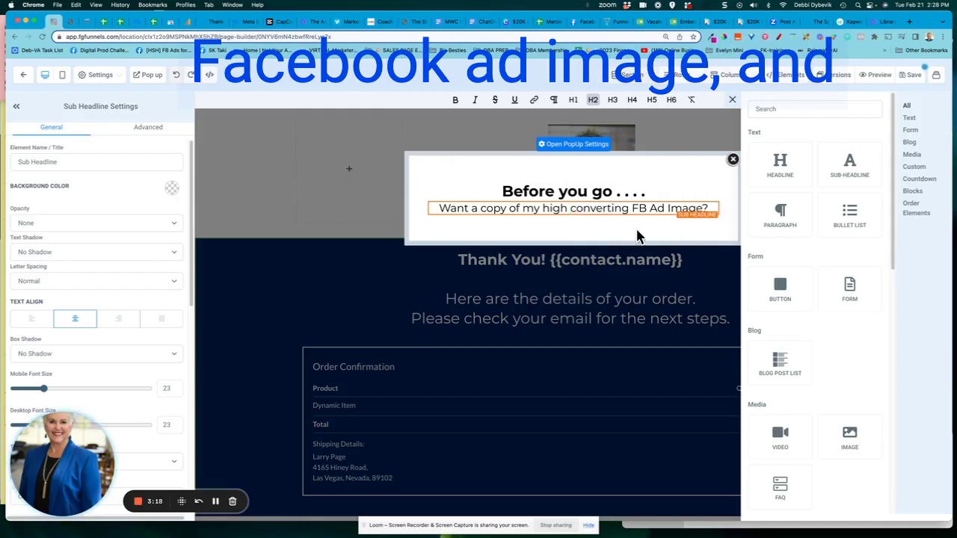
{"action": "left_click", "coordinate": [851, 292]}
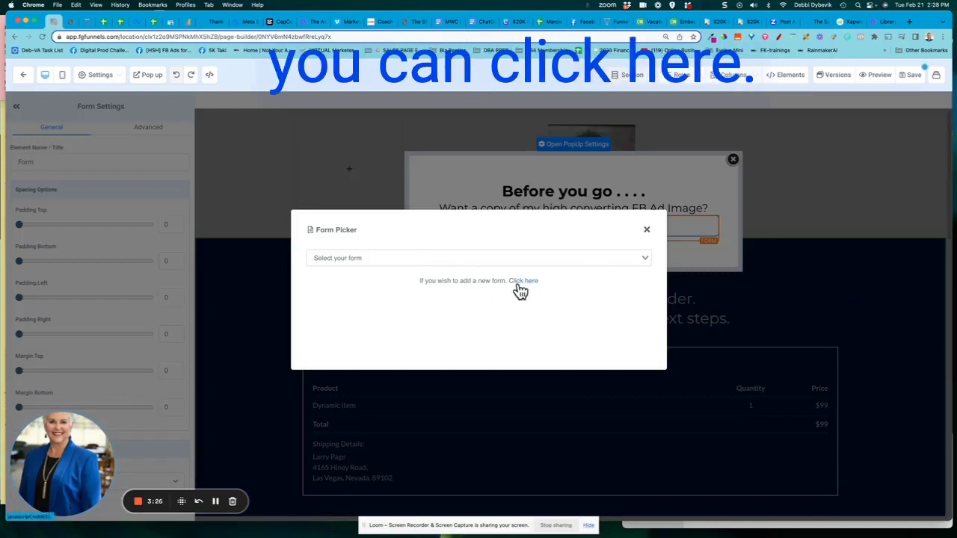
{"action": "left_click", "coordinate": [648, 259]}
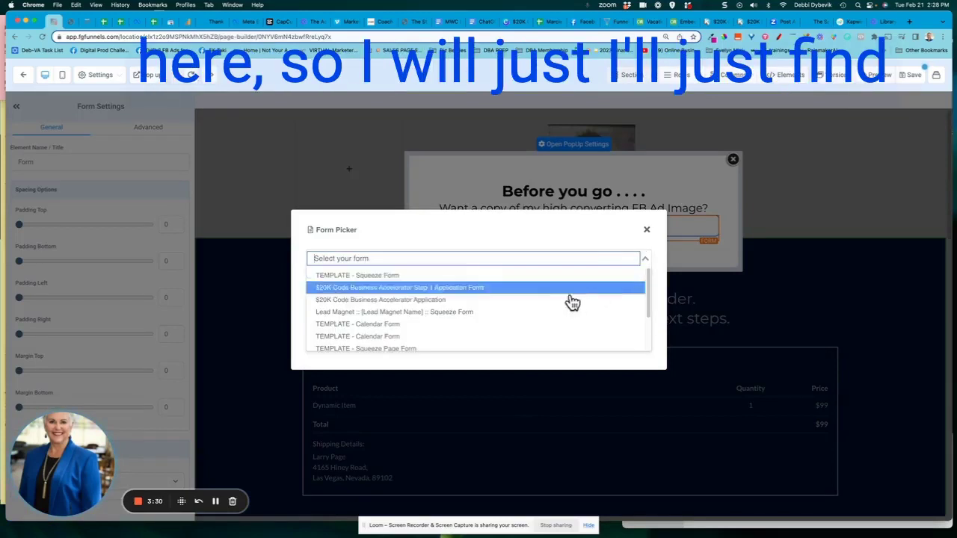
{"action": "scroll", "coordinate": [549, 317], "scroll_direction": "down", "scroll_amount": 2}
{"action": "scroll", "coordinate": [550, 318], "scroll_direction": "down", "scroll_amount": 2}
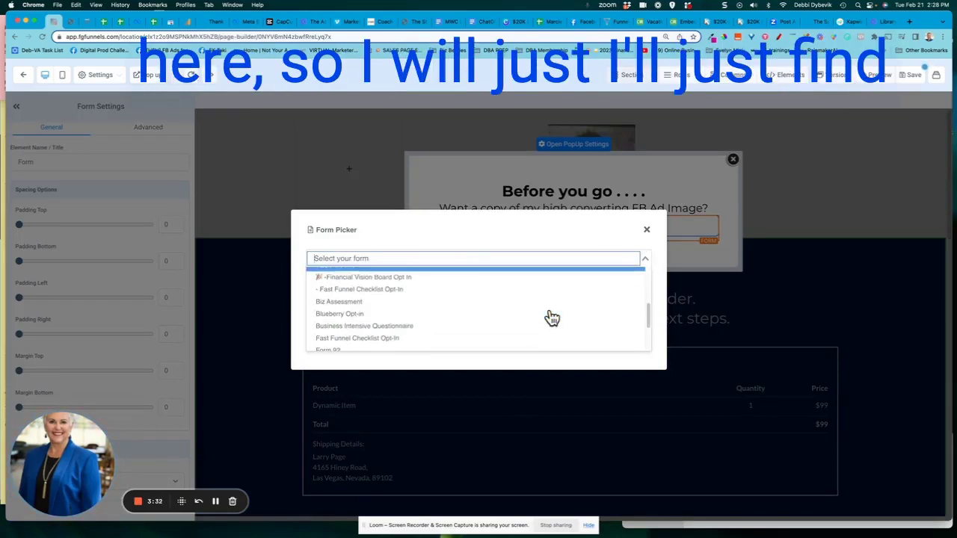
{"action": "scroll", "coordinate": [431, 278], "scroll_direction": "up", "scroll_amount": 1}
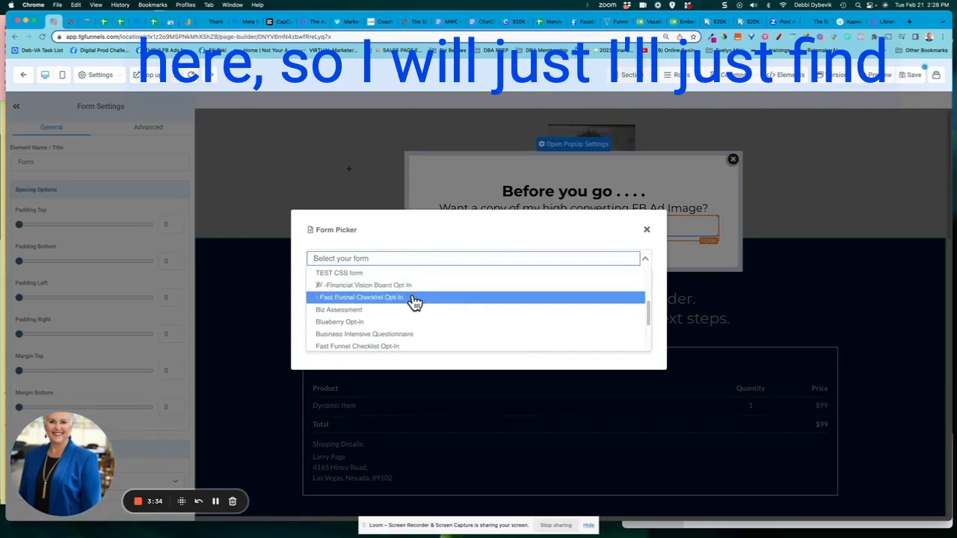
{"action": "left_click", "coordinate": [414, 297]}
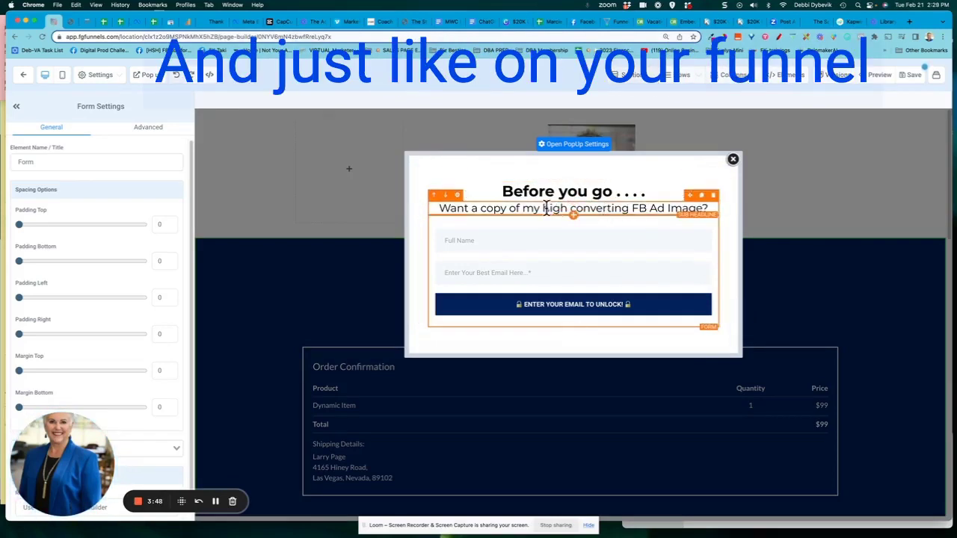
Make the words "high converting" bold in the popup's sub-headline
{"action": "left_click_drag", "start_coordinate": [543, 208], "coordinate": [628, 211]}
{"action": "key", "text": "super+b"}
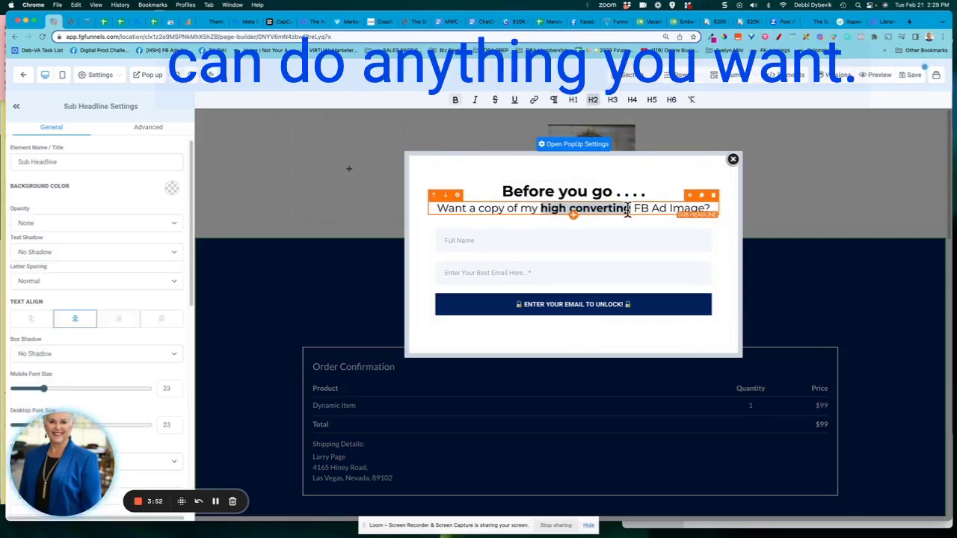
Lower the popup on the page by setting its top margin to 68
{"action": "left_click", "coordinate": [545, 145]}
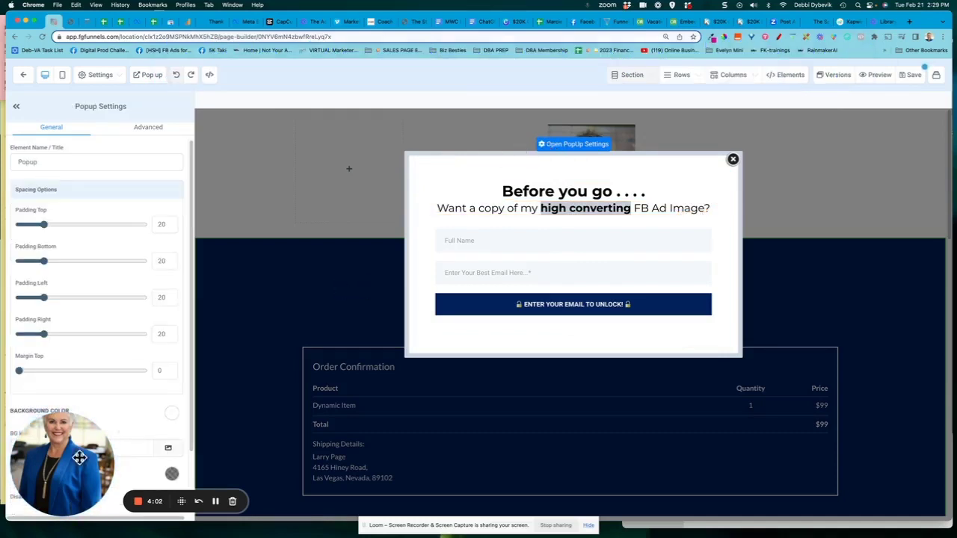
{"action": "mouse_move", "coordinate": [75, 504]}
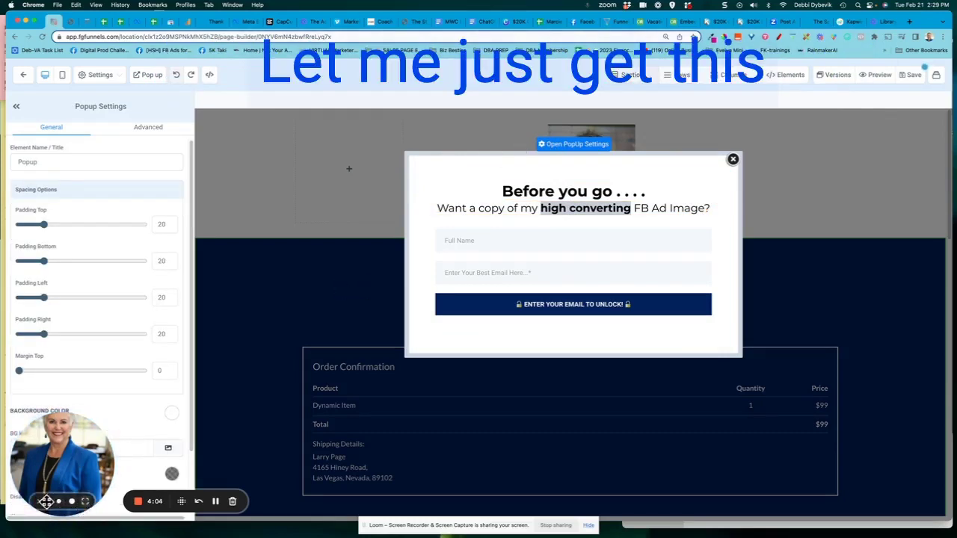
{"action": "left_click", "coordinate": [41, 502]}
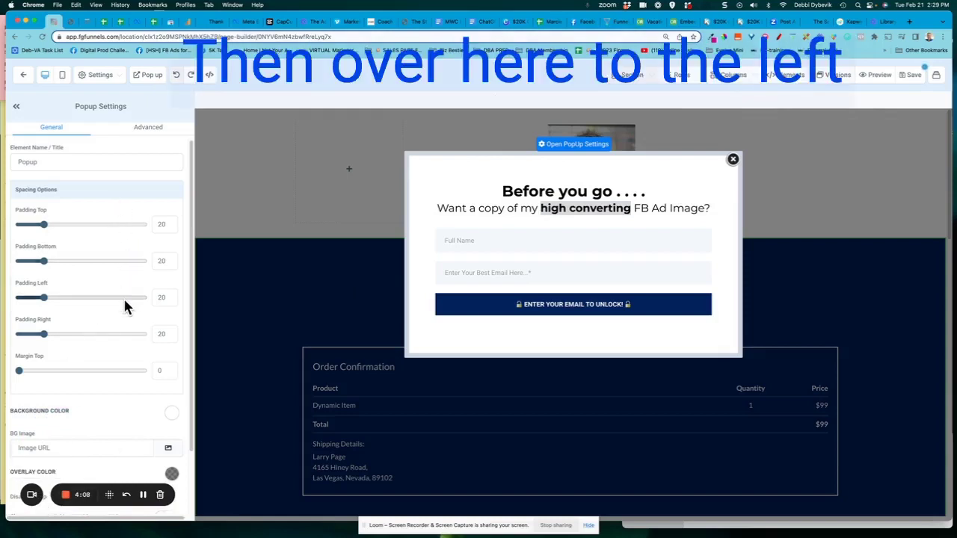
{"action": "scroll", "coordinate": [123, 302], "scroll_direction": "down", "scroll_amount": 2}
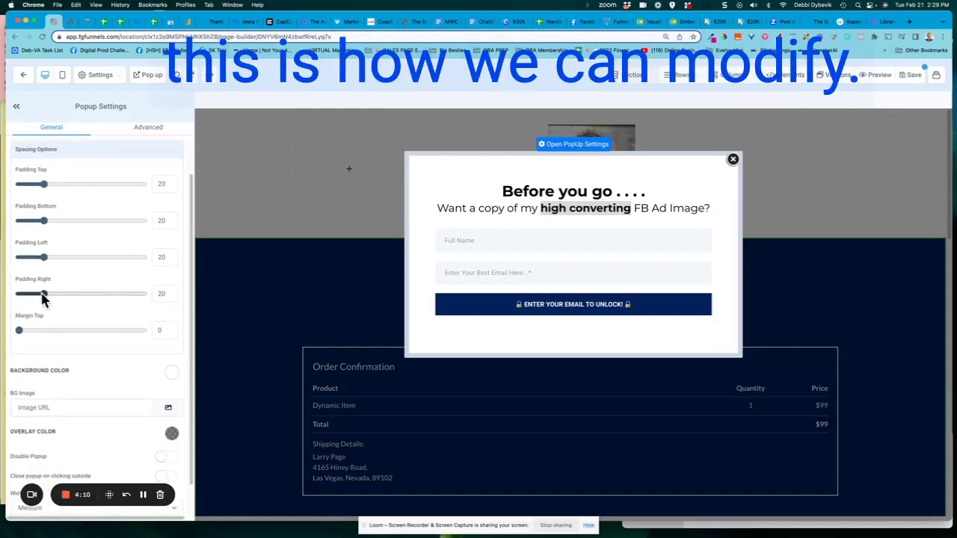
{"action": "left_click_drag", "start_coordinate": [20, 334], "coordinate": [103, 333]}
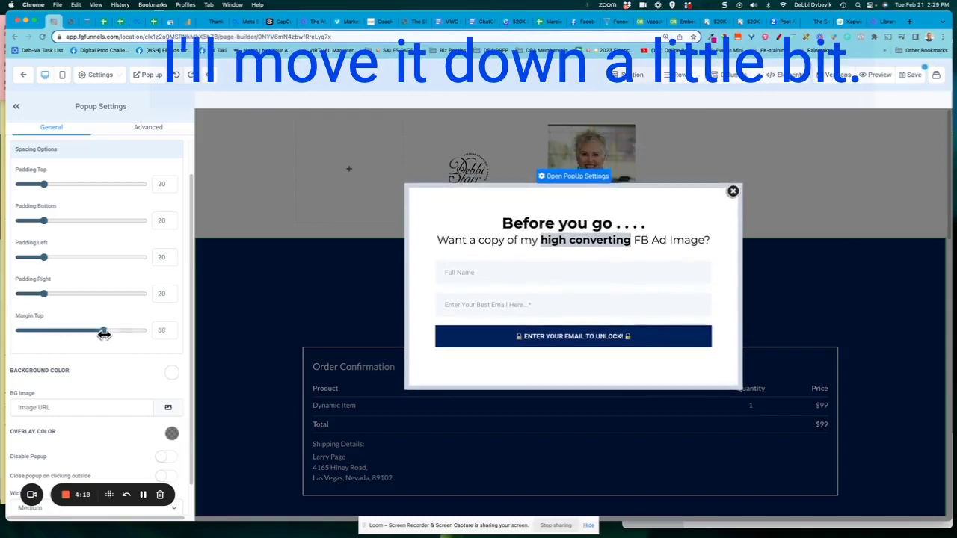
Set the top margin of the popup's sub-headline to 22
{"action": "left_click", "coordinate": [523, 240]}
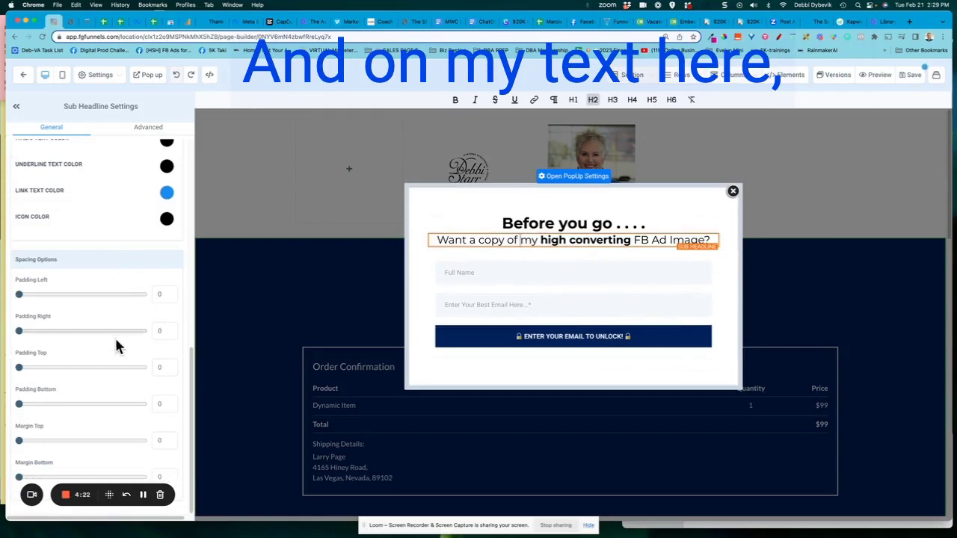
{"action": "left_click_drag", "start_coordinate": [23, 442], "coordinate": [46, 443]}
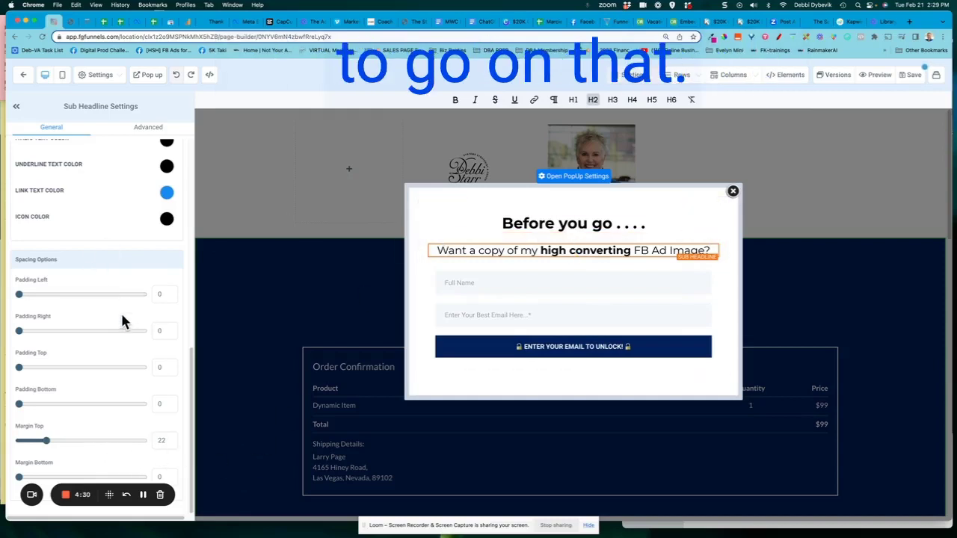
{"action": "scroll", "coordinate": [121, 311], "scroll_direction": "up", "scroll_amount": 5}
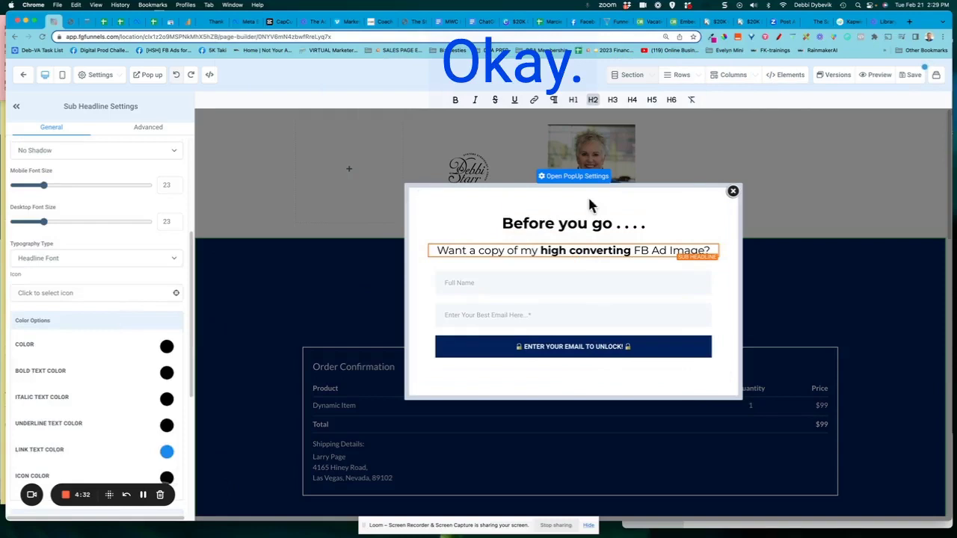
Enable both closing the popup on clicking outside and showing the popup on exit in the popup settings
{"action": "left_click", "coordinate": [545, 177]}
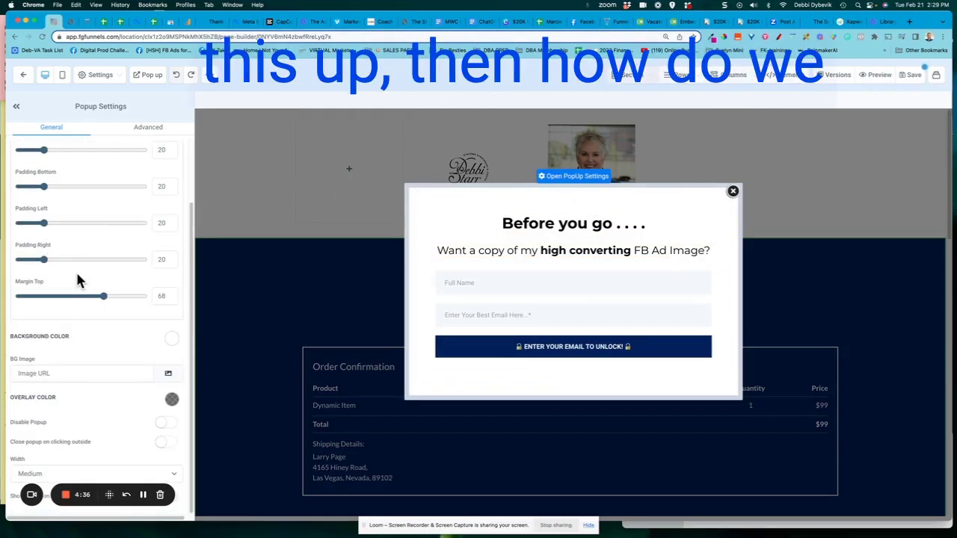
{"action": "scroll", "coordinate": [78, 276], "scroll_direction": "up", "scroll_amount": 2}
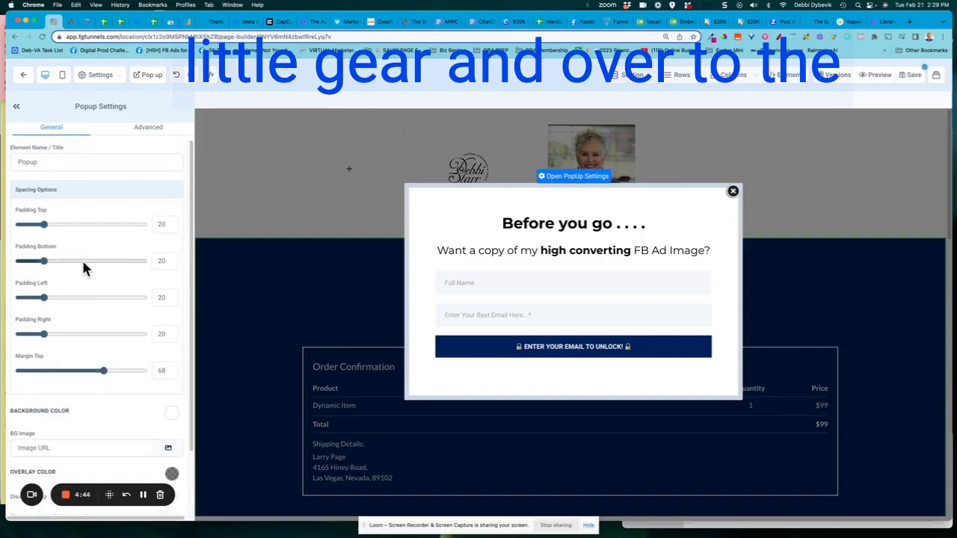
{"action": "scroll", "coordinate": [83, 266], "scroll_direction": "down", "scroll_amount": 2}
{"action": "scroll", "coordinate": [83, 264], "scroll_direction": "down", "scroll_amount": 2}
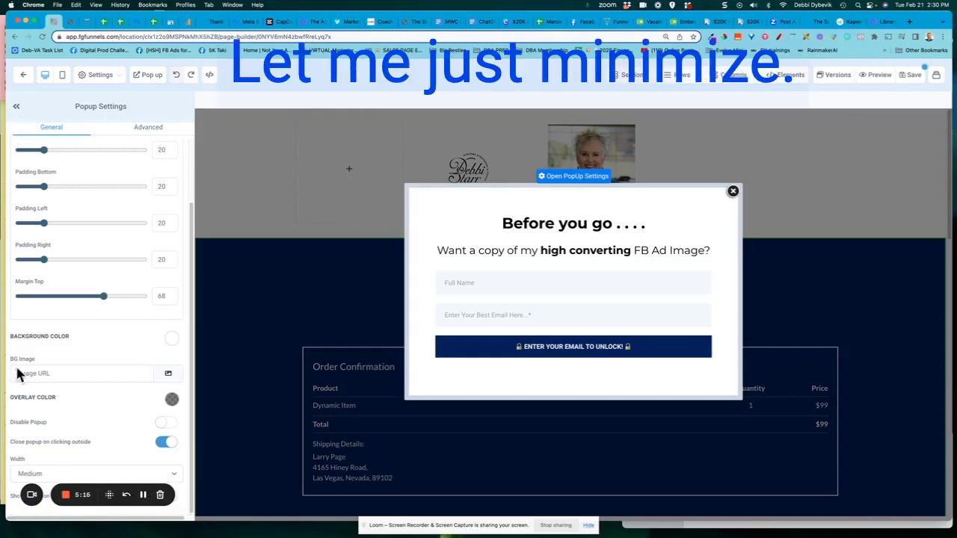
{"action": "key", "text": "super+minus"}
{"action": "key", "text": "super+minus"}
{"action": "key", "text": "super+minus"}
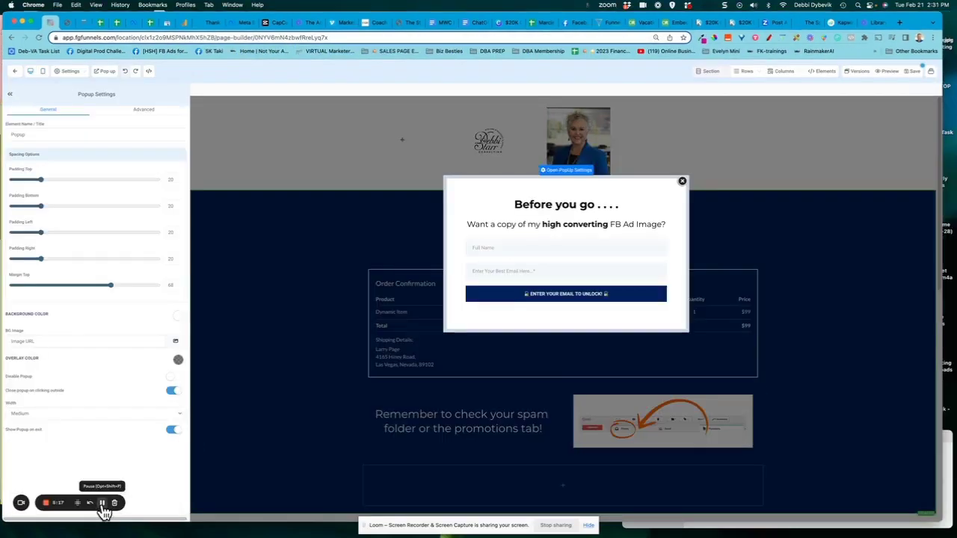
Review the popup's width options, keeping Medium, and check its advanced border and shadow settings
{"action": "left_click", "coordinate": [173, 392]}
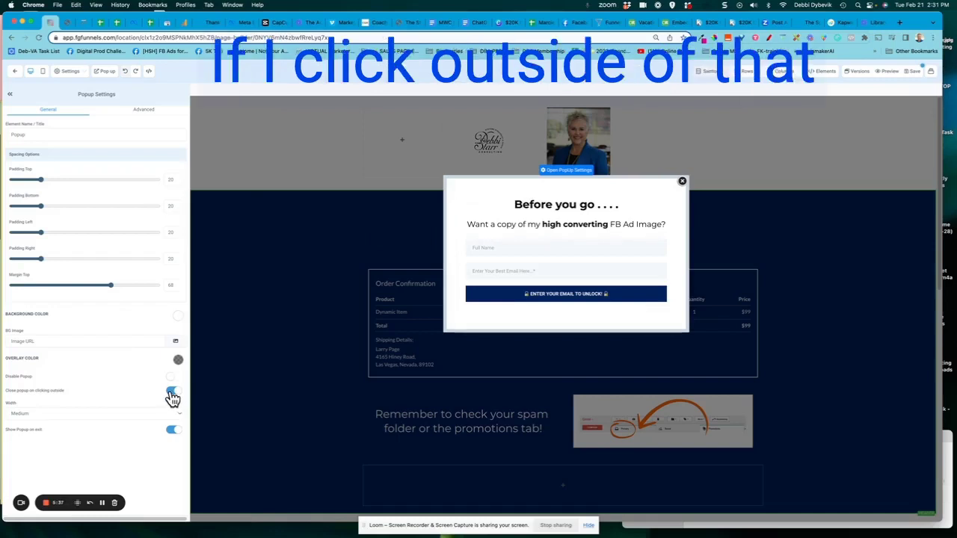
{"action": "left_click", "coordinate": [173, 396]}
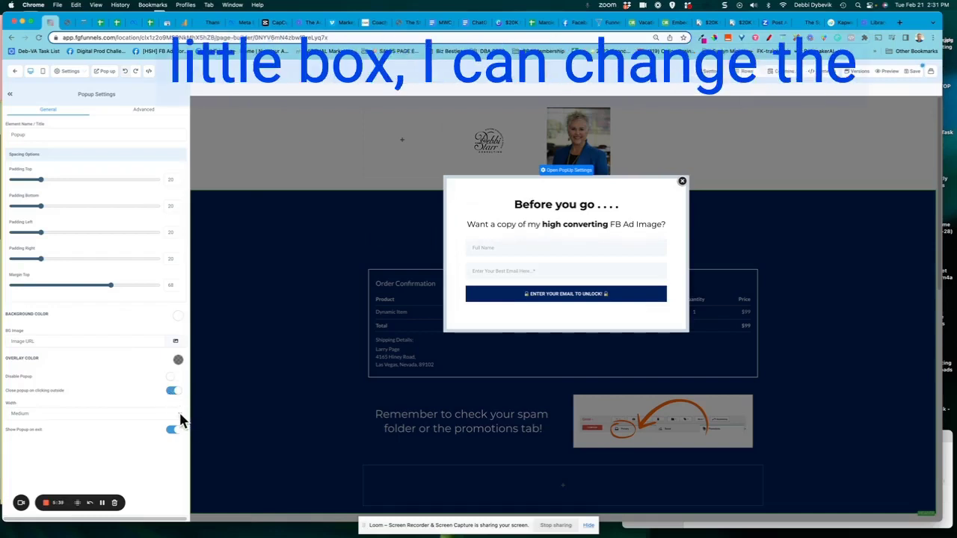
{"action": "left_click", "coordinate": [180, 414]}
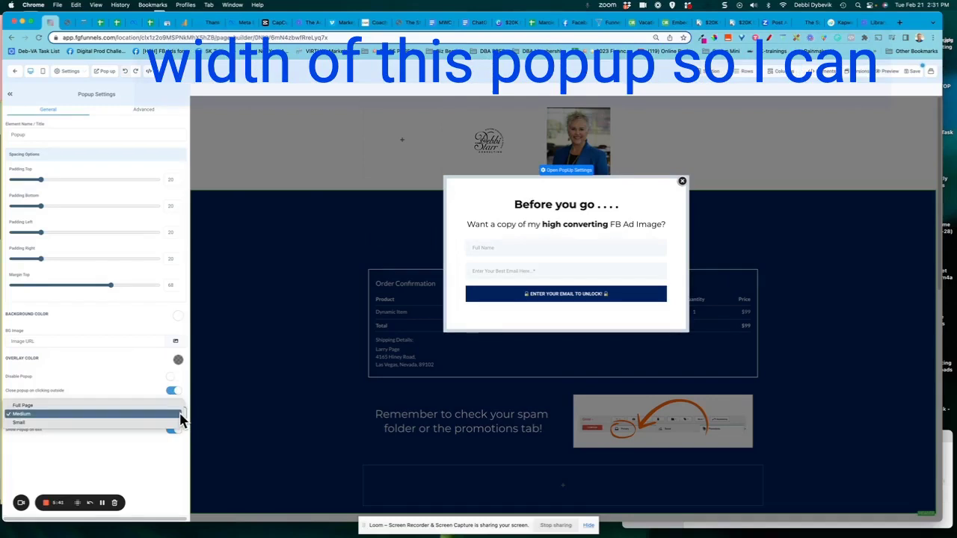
{"action": "left_click", "coordinate": [180, 415]}
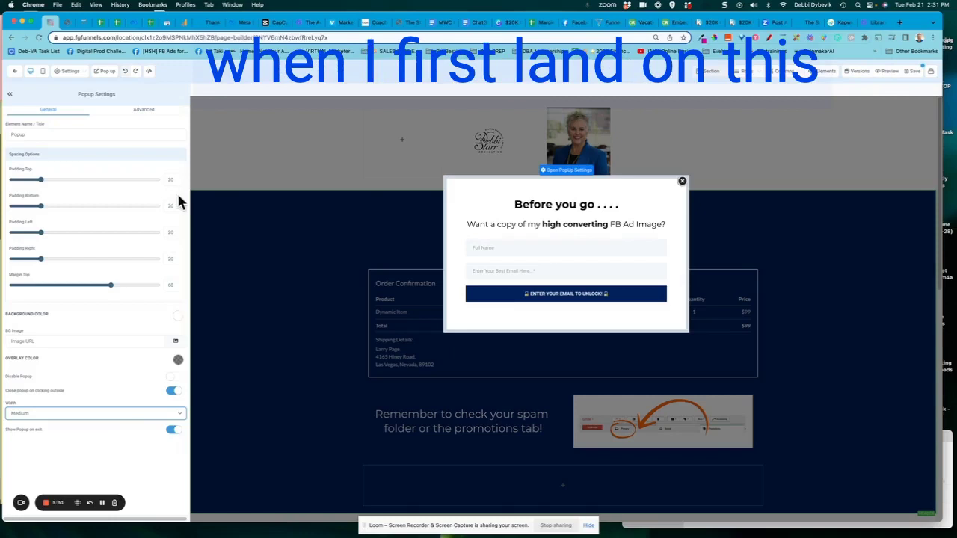
{"action": "left_click", "coordinate": [145, 117]}
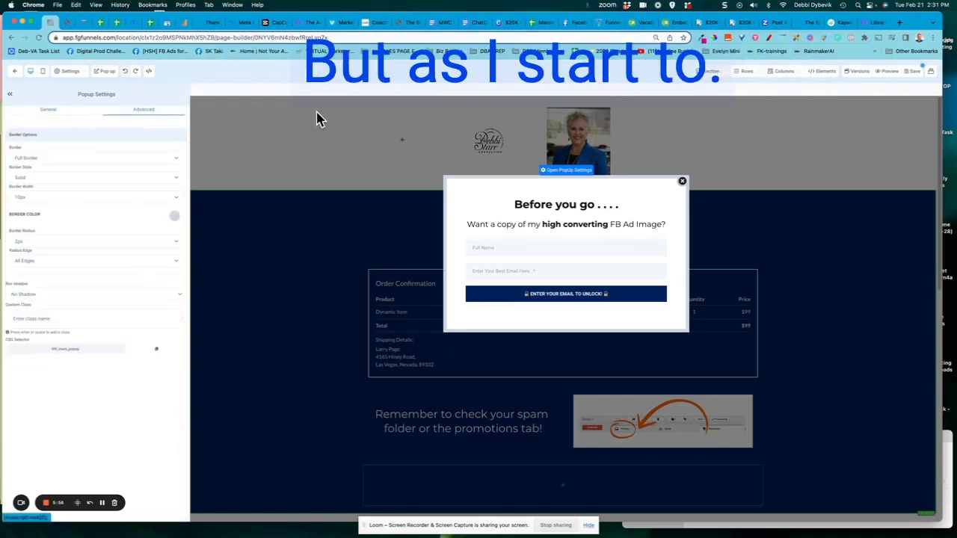
{"action": "left_click", "coordinate": [48, 118]}
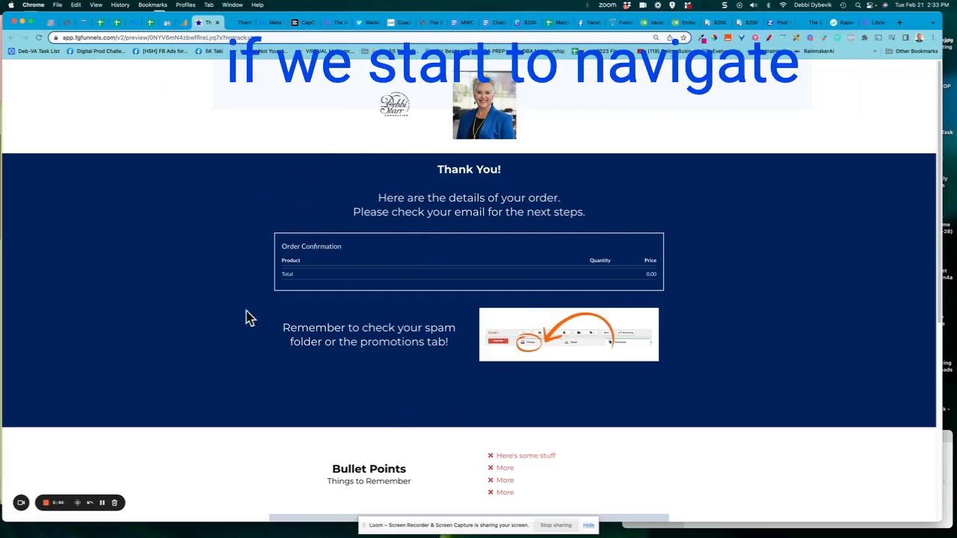
Test the exit popup in the thank-you page preview by browsing the whole page and moving the pointer off it as if leaving
{"action": "scroll", "coordinate": [312, 300], "scroll_direction": "down", "scroll_amount": 5}
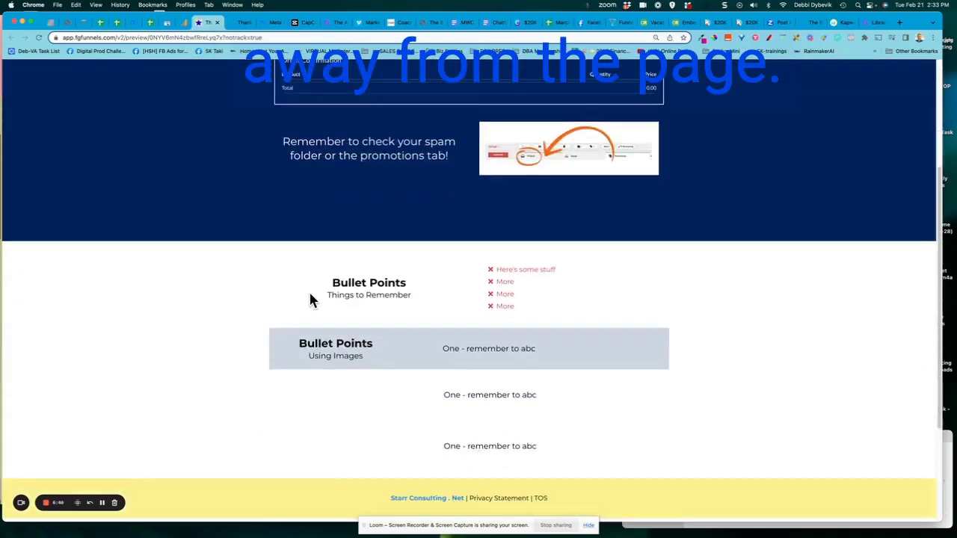
{"action": "scroll", "coordinate": [313, 299], "scroll_direction": "down", "scroll_amount": 4}
{"action": "scroll", "coordinate": [312, 300], "scroll_direction": "up", "scroll_amount": 9}
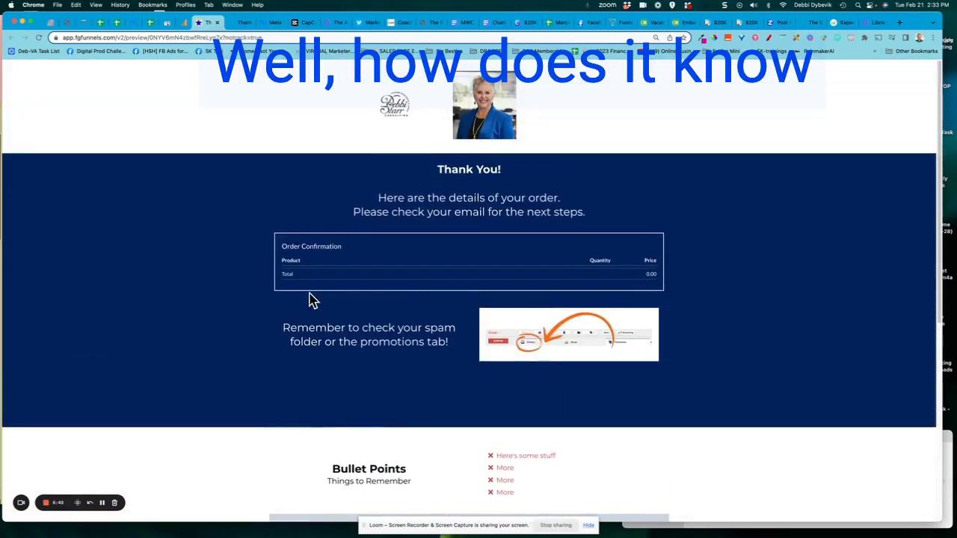
{"action": "scroll", "coordinate": [294, 305], "scroll_direction": "down", "scroll_amount": 9}
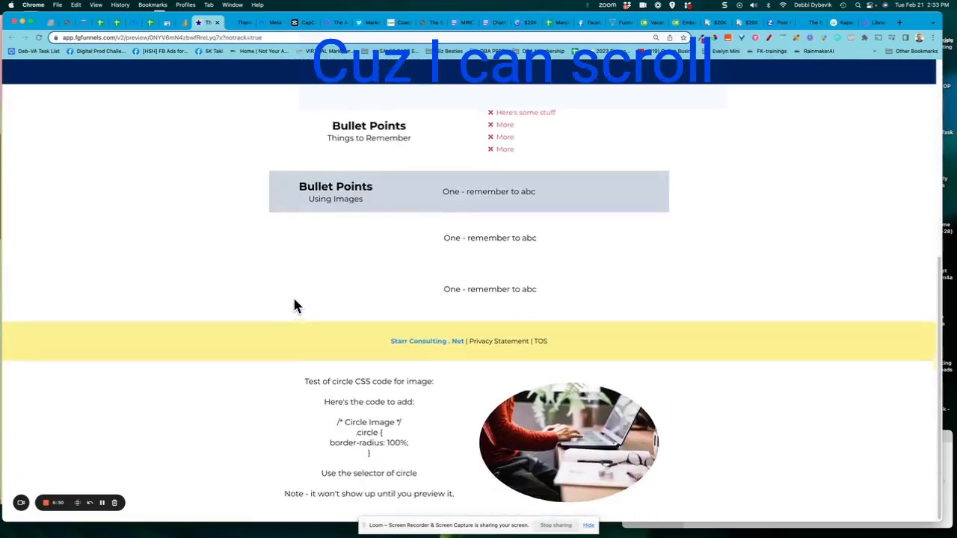
{"action": "scroll", "coordinate": [295, 305], "scroll_direction": "up", "scroll_amount": 9}
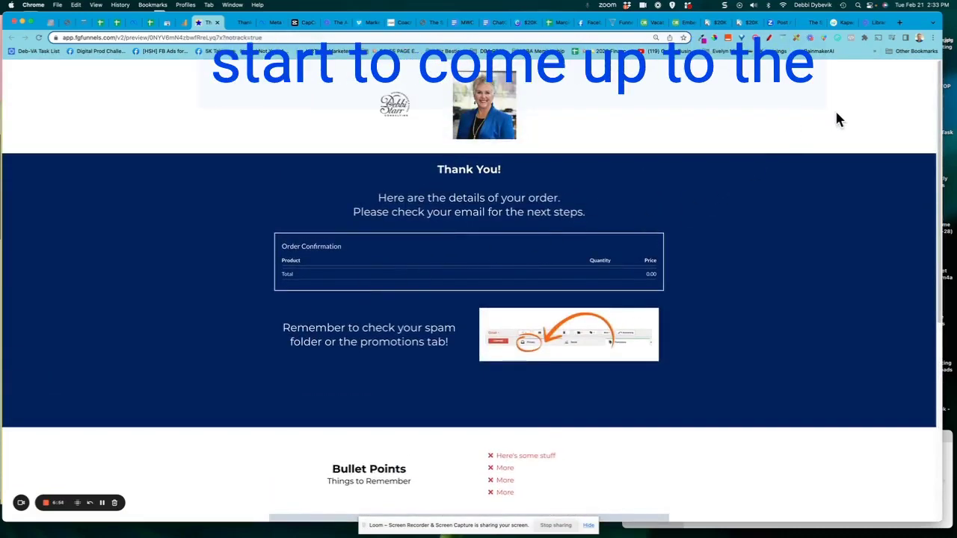
{"action": "mouse_move", "coordinate": [886, 37]}
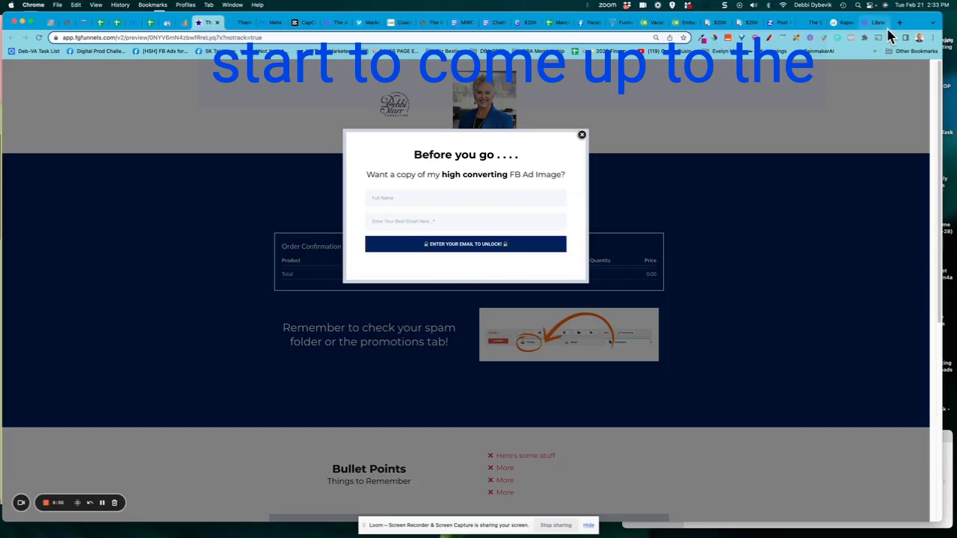
{"action": "left_click", "coordinate": [104, 502]}
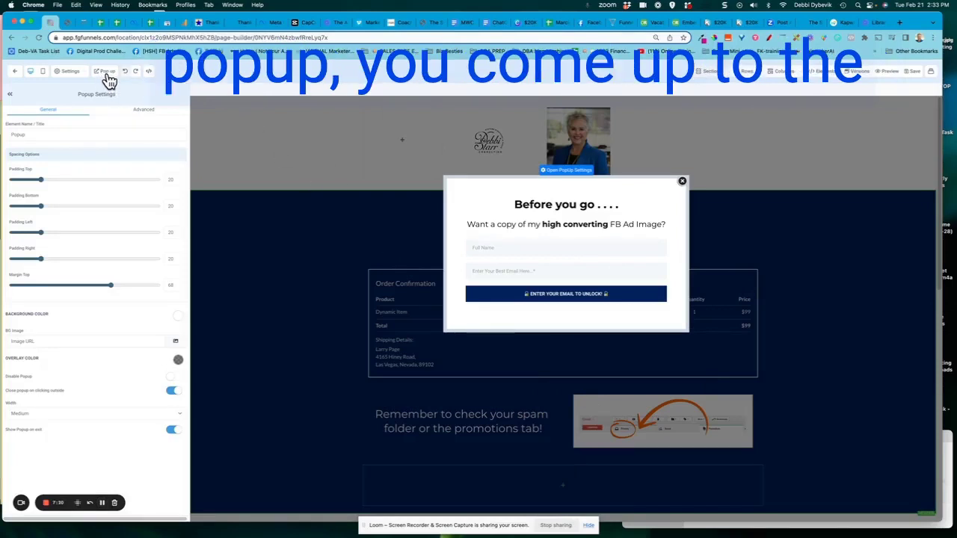
{"action": "left_click", "coordinate": [108, 78]}
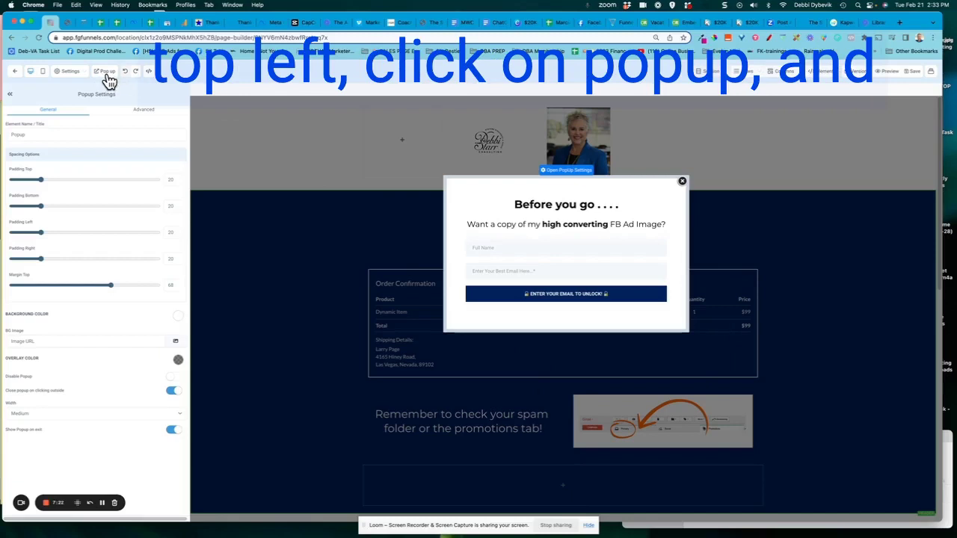